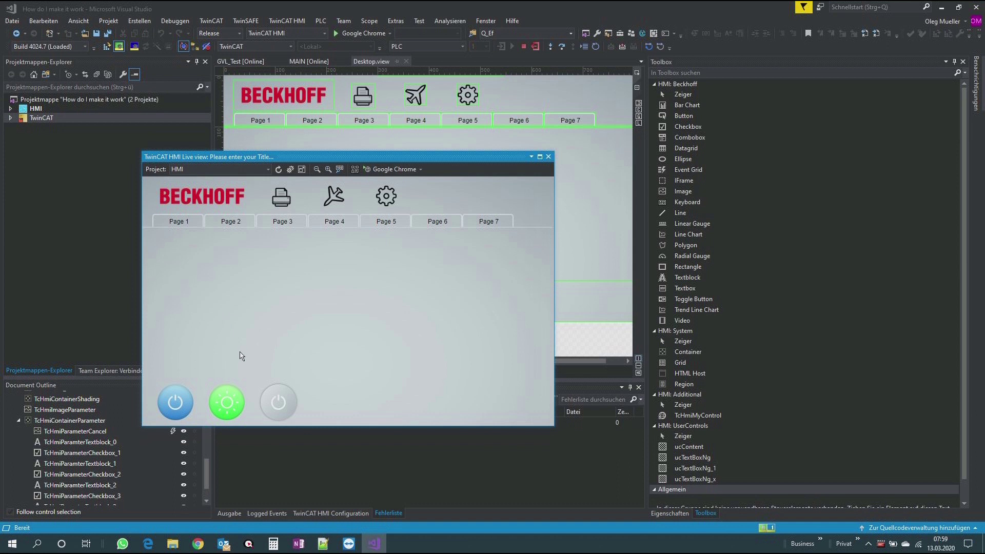
# Turn on the process in the live view, confirming the prompt, and show Page 6.
pyautogui.click(273, 399)
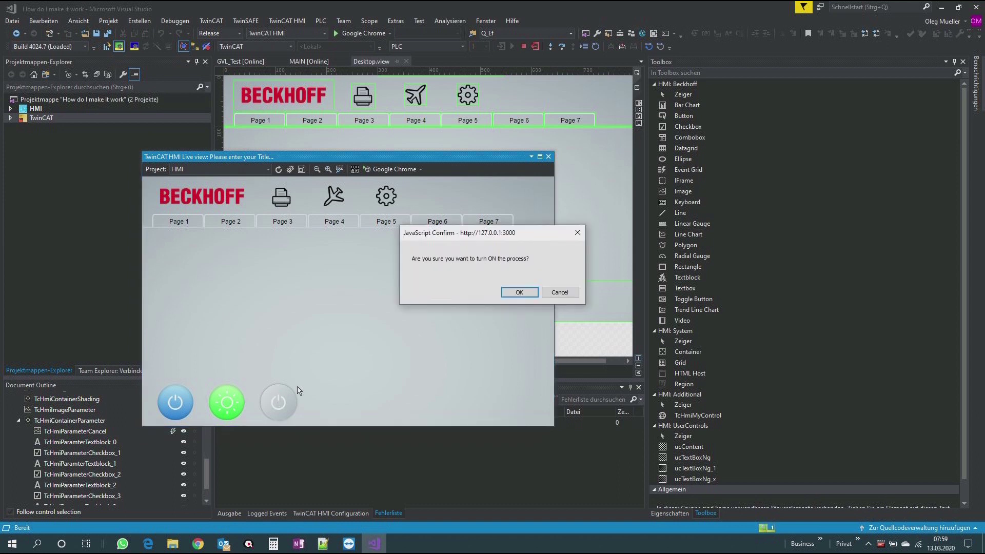
pyautogui.click(527, 294)
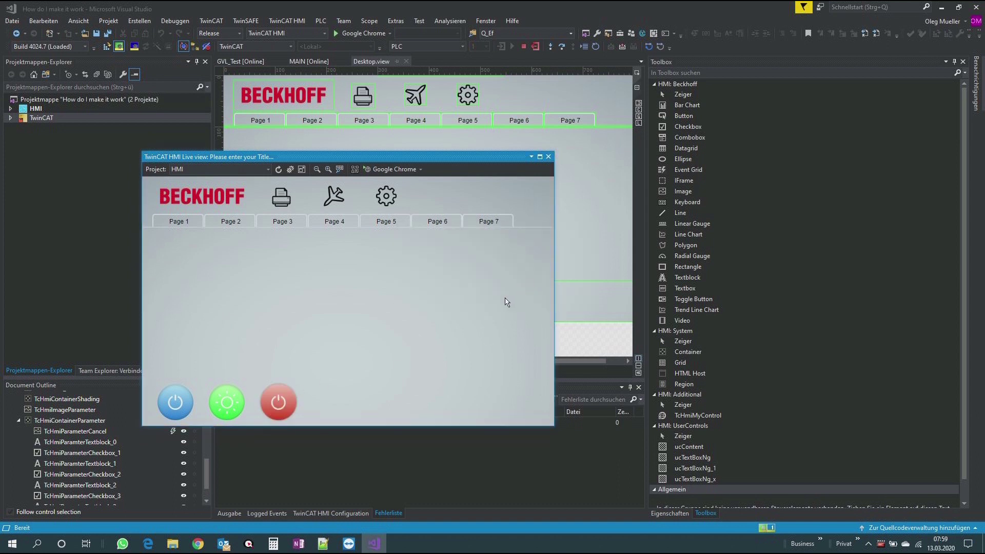
pyautogui.click(451, 223)
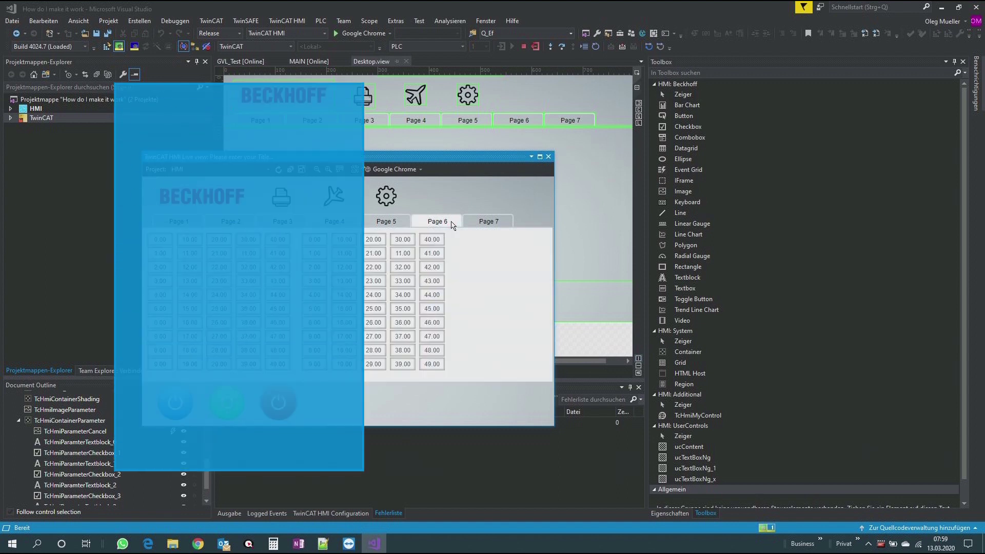
# Open and close the Settings overlay, and do the same with the numeric keypad of a Page 6 value field.
pyautogui.click(387, 199)
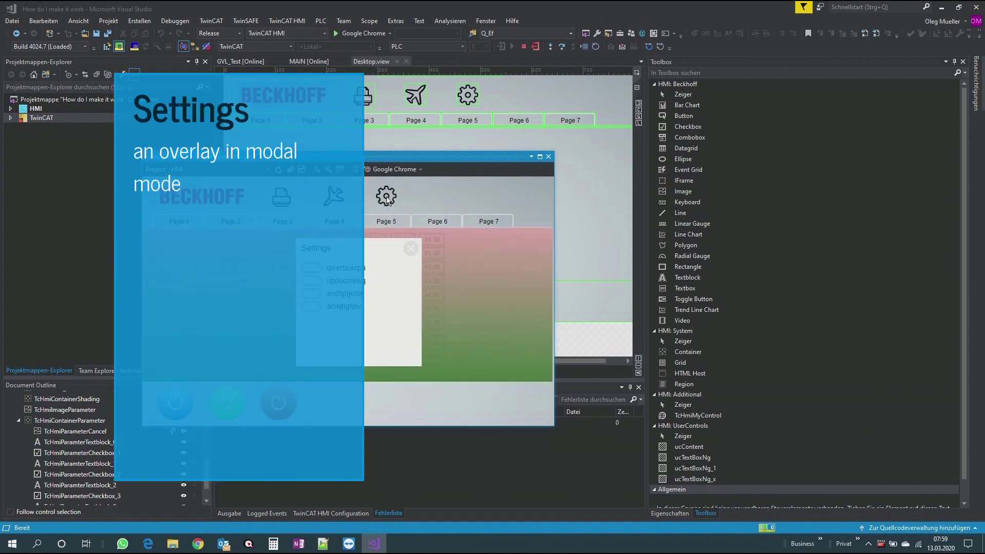
pyautogui.click(412, 250)
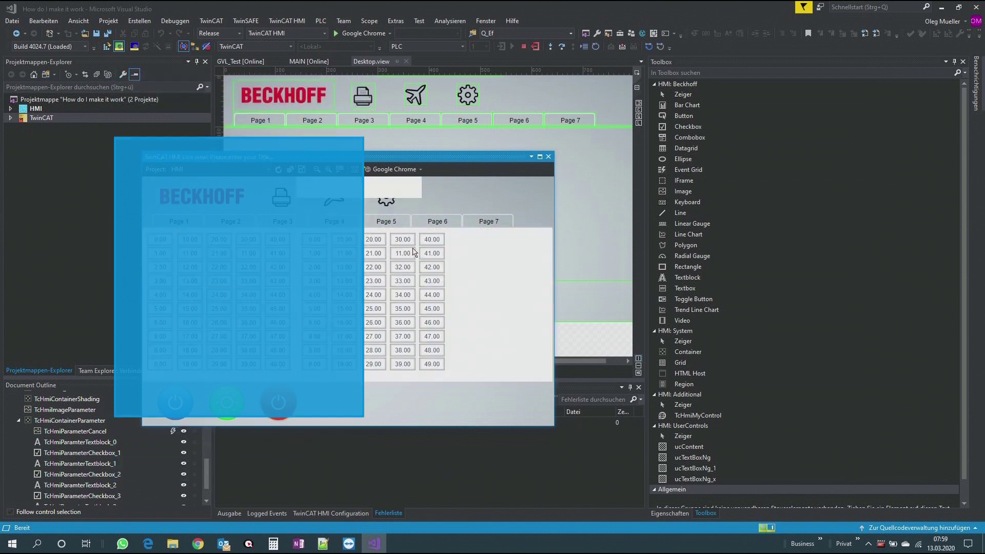
pyautogui.click(444, 242)
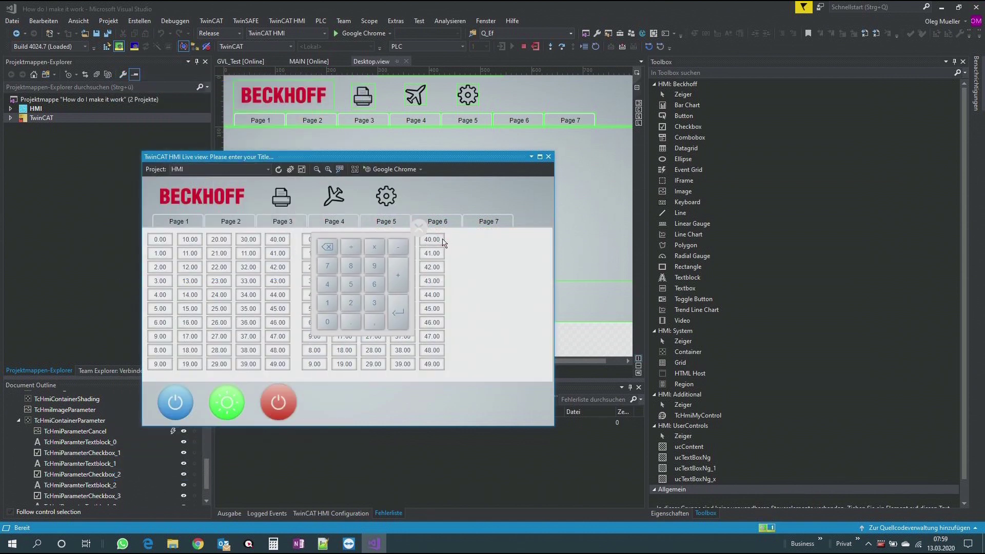
pyautogui.click(419, 227)
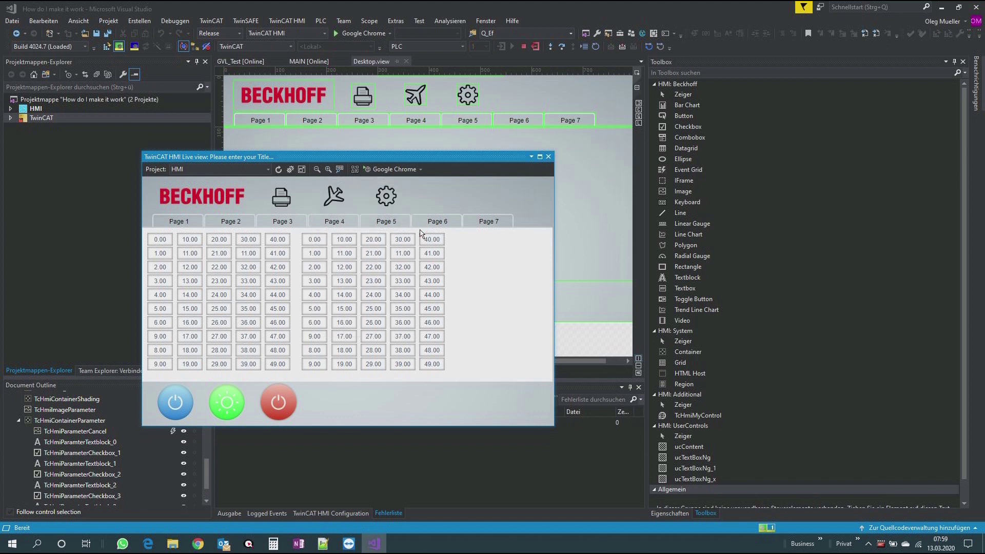
# Reopen the Settings overlay and, while it is showing, switch off the process with confirmation and the light.
pyautogui.click(386, 198)
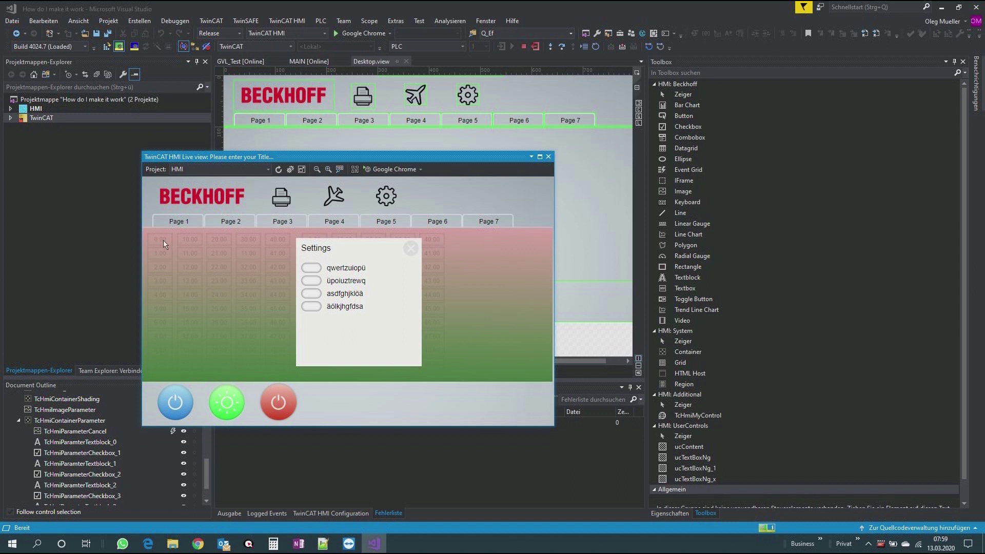
pyautogui.click(333, 200)
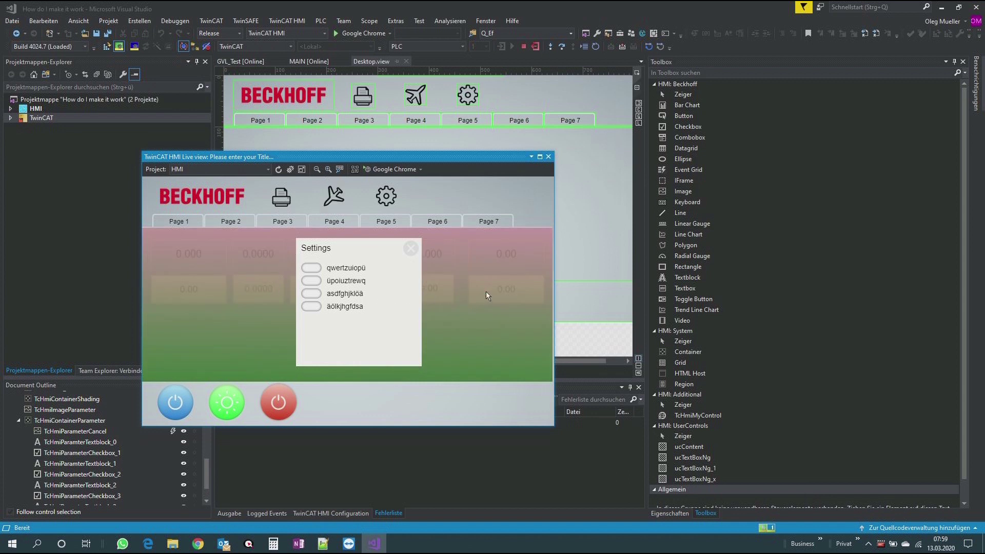
pyautogui.click(288, 401)
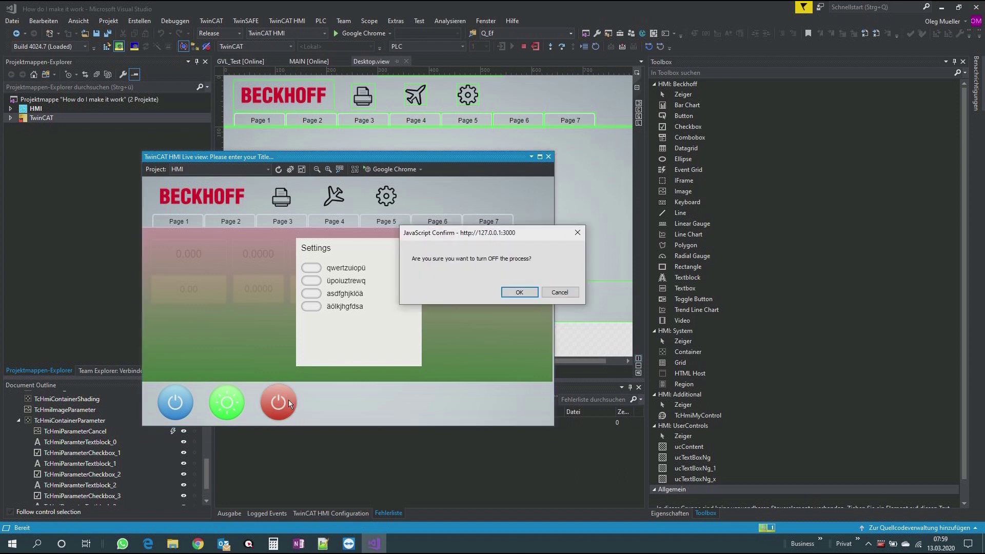
pyautogui.click(522, 296)
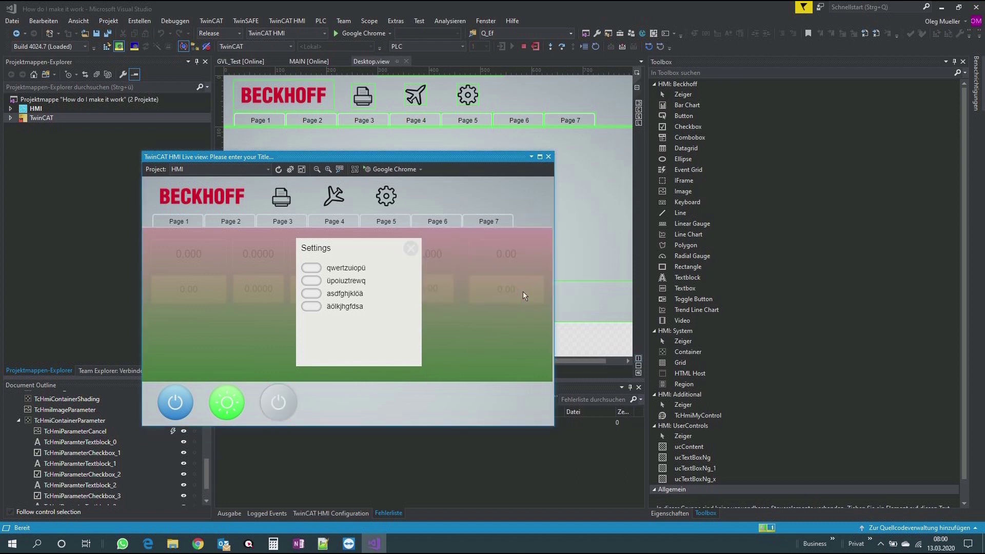
pyautogui.click(227, 398)
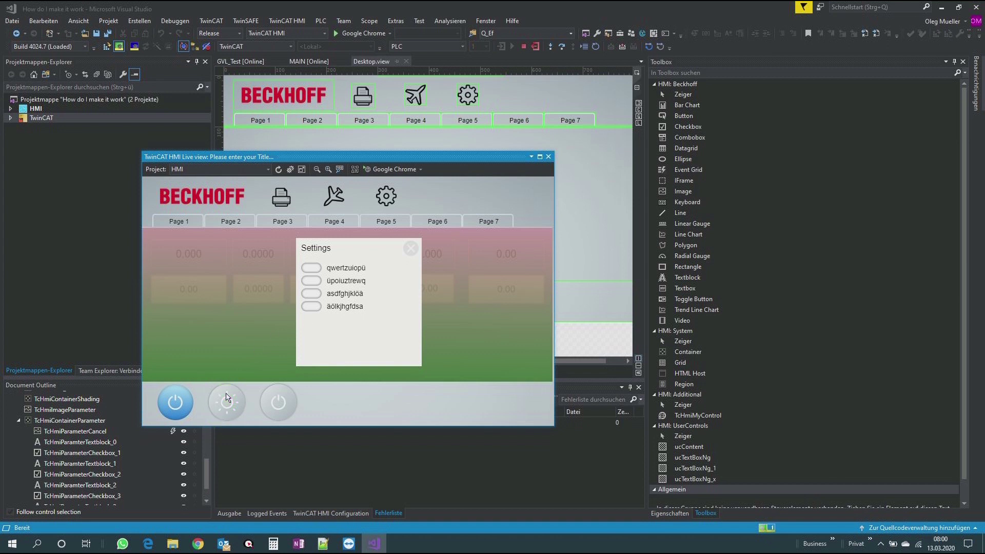
# Enable all four options in the Settings overlay with Page 6 behind it, and close the overlay and the live view.
pyautogui.click(307, 269)
pyautogui.click(311, 294)
pyautogui.click(458, 222)
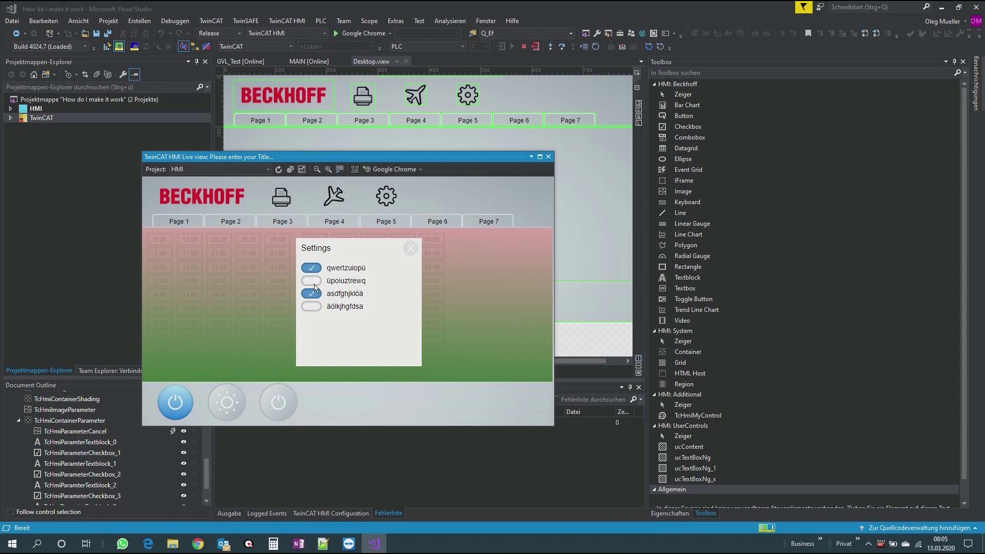
pyautogui.click(313, 282)
pyautogui.click(313, 307)
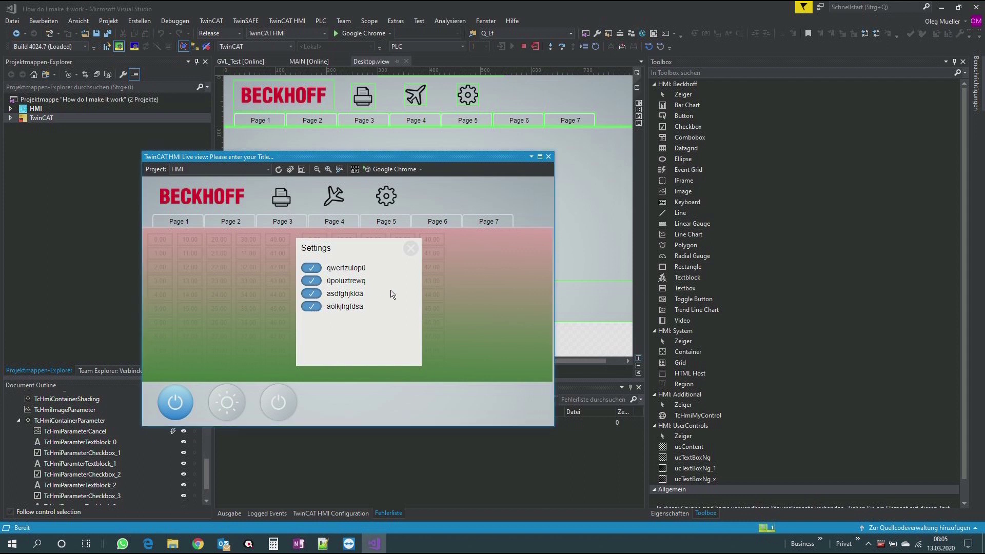
pyautogui.click(411, 249)
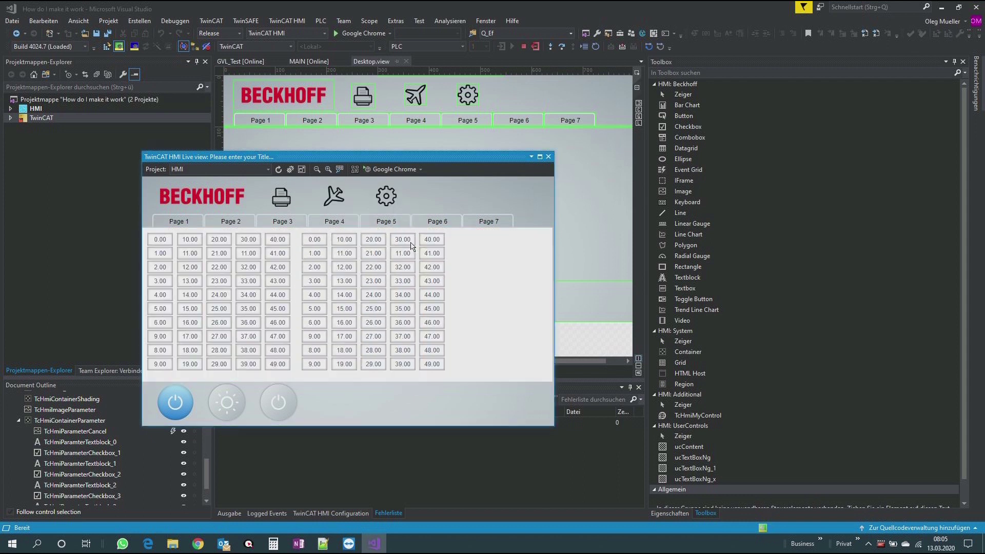
pyautogui.click(549, 157)
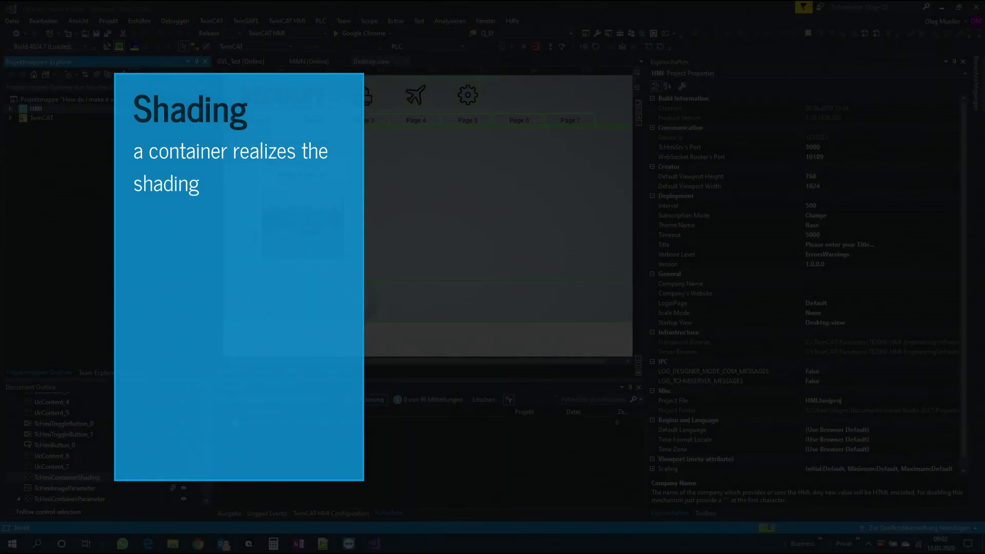
# Examine the position, size and extended layout properties of TcHmiContainerShading.
pyautogui.click(162, 389)
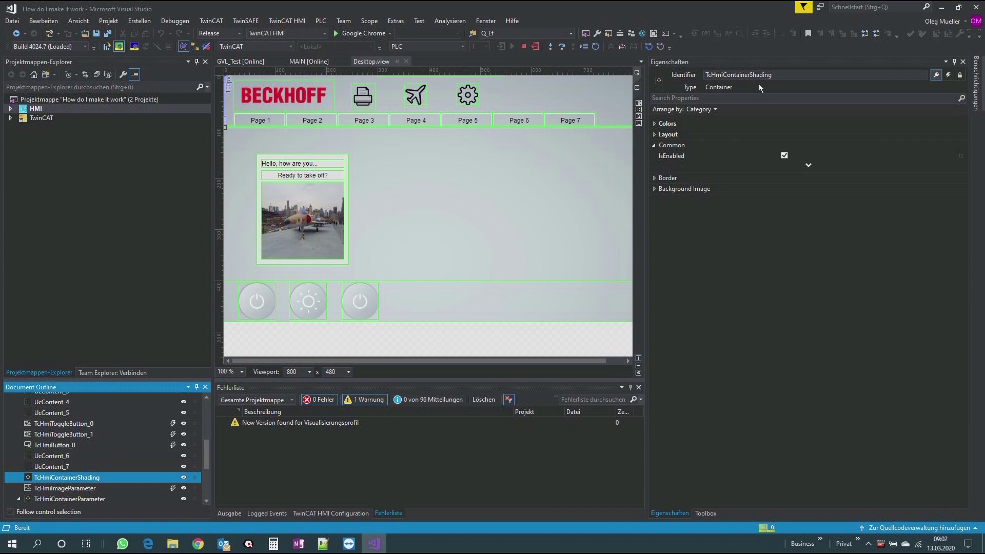
pyautogui.click(654, 135)
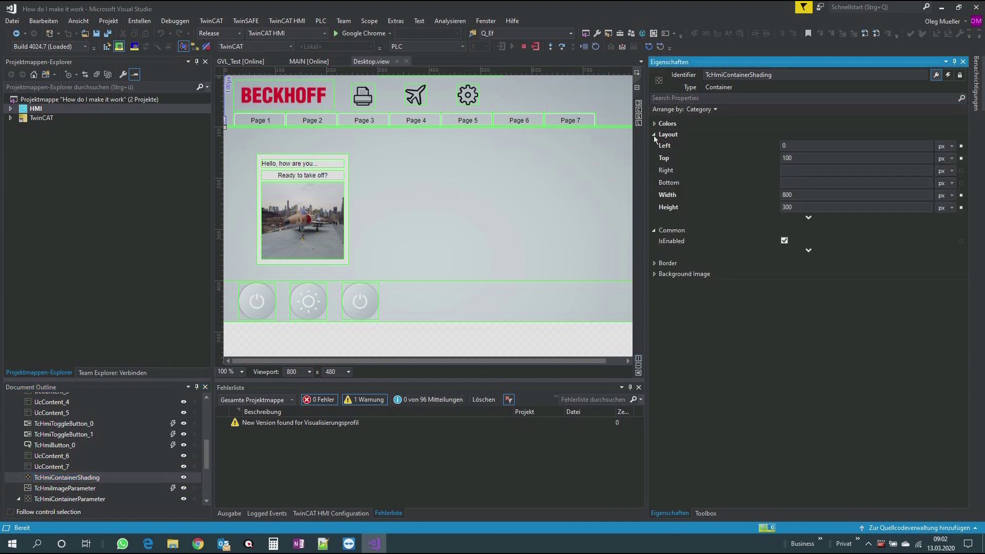
pyautogui.click(796, 158)
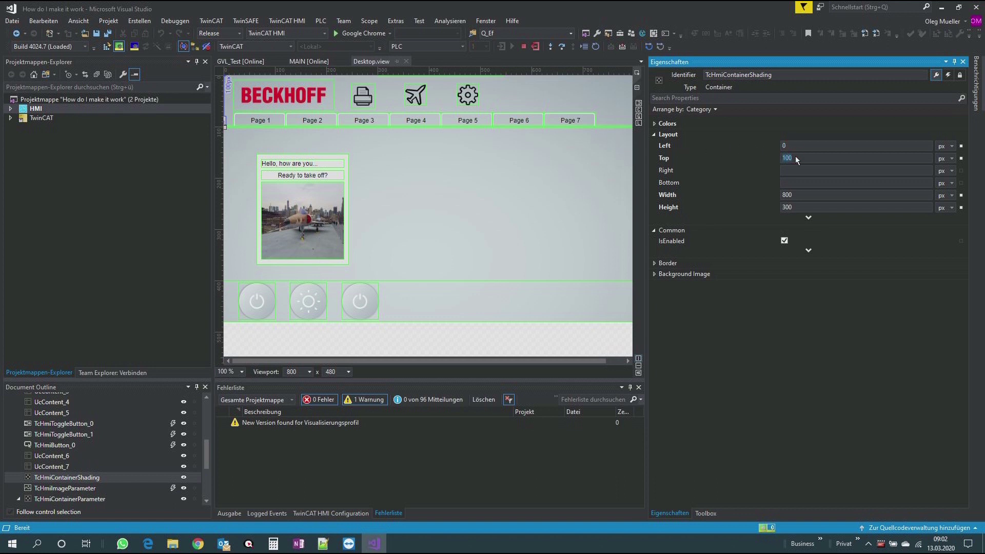
pyautogui.click(796, 196)
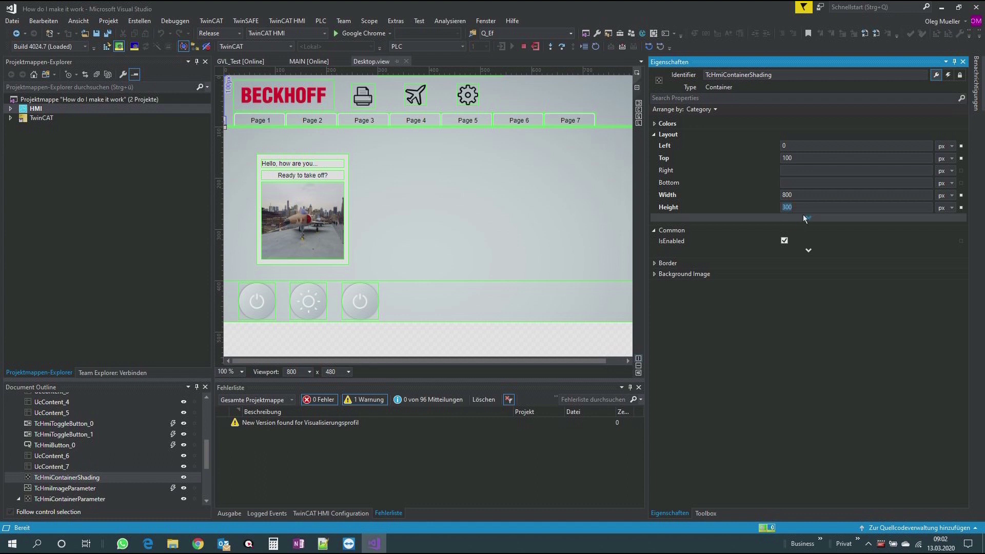
pyautogui.click(809, 219)
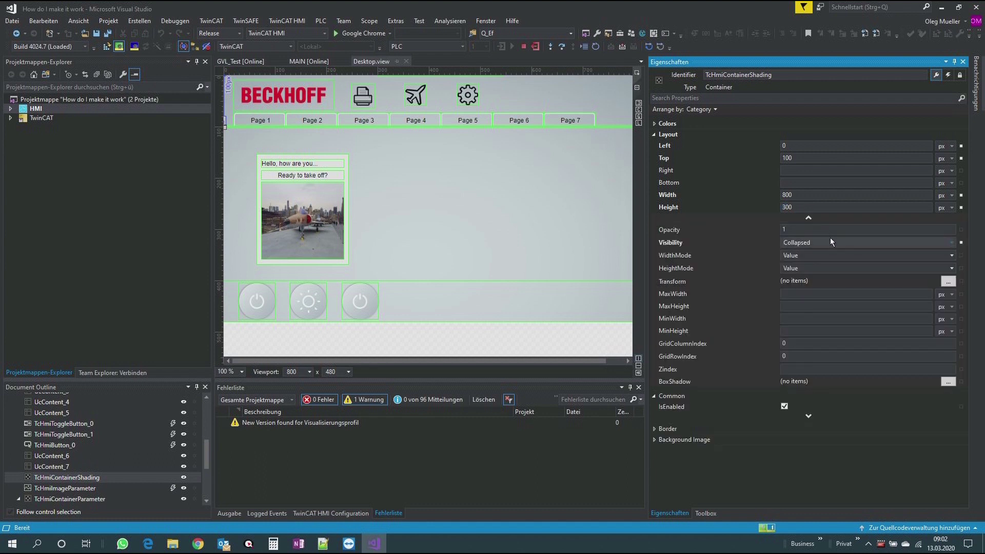
# Preview TcHmiContainerShading with visibility Visible, set it back to Collapsed, and inspect its color properties.
pyautogui.click(950, 243)
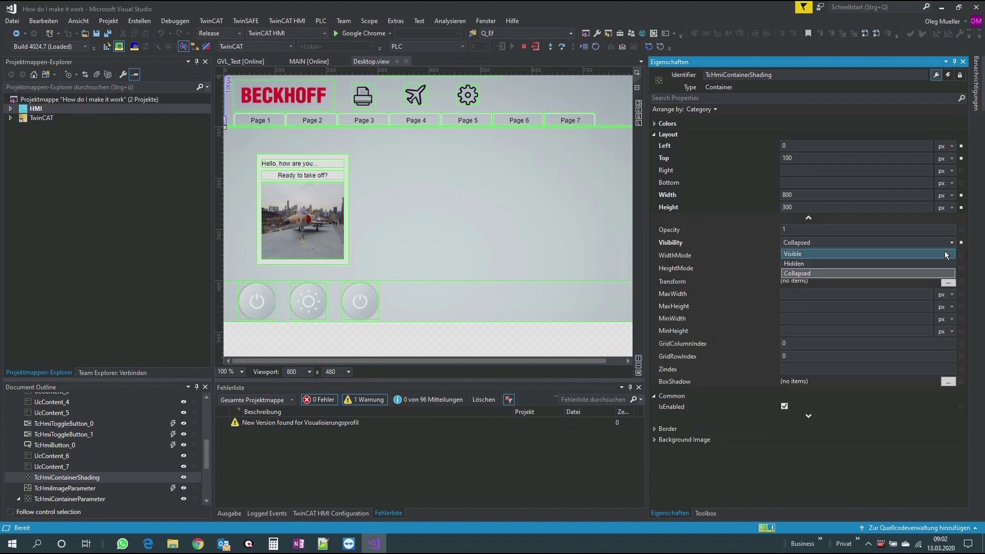
pyautogui.click(947, 254)
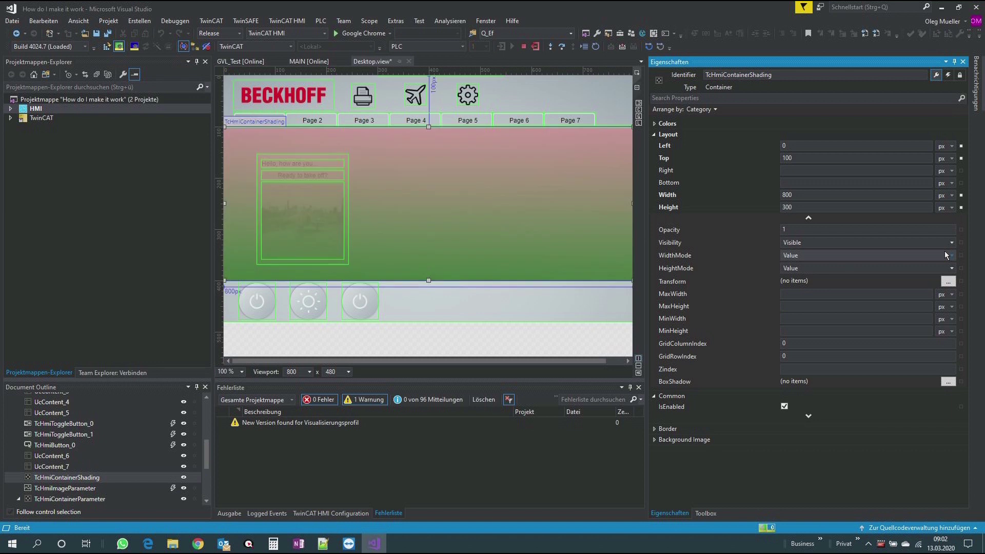
pyautogui.click(951, 245)
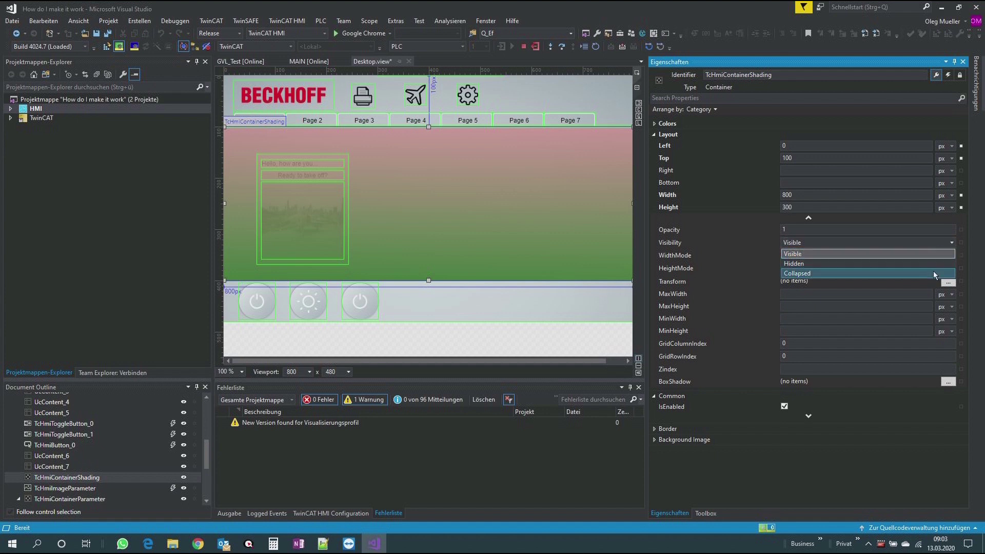
pyautogui.click(934, 273)
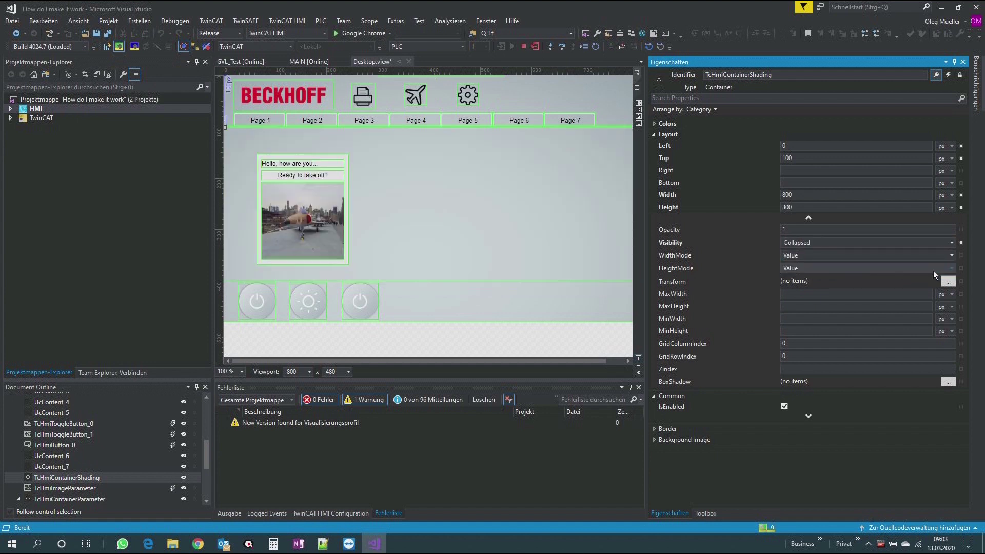
pyautogui.click(655, 124)
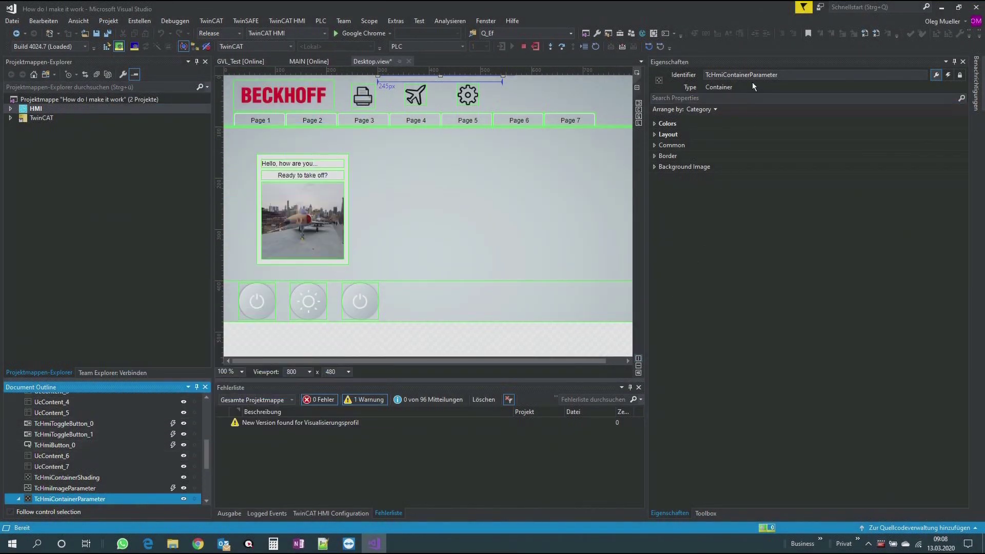
# Set the top position of TcHmiContainerParameter to 110 px.
pyautogui.click(654, 135)
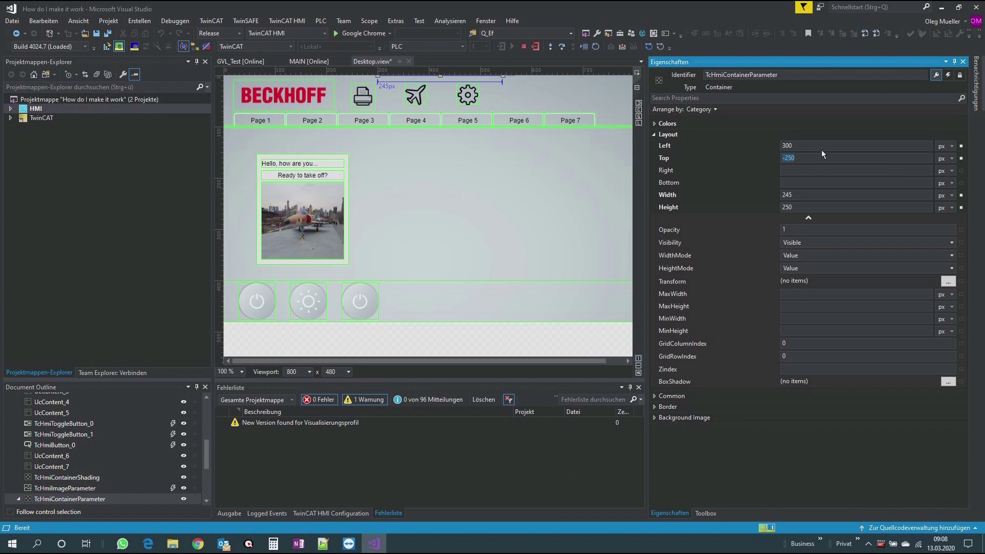
pyautogui.write('110')
pyautogui.press('Return')
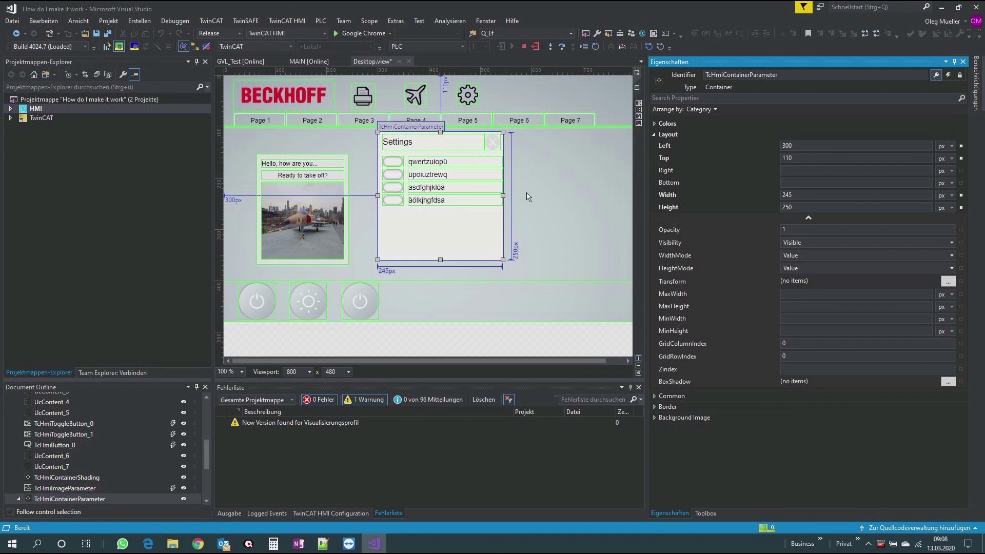
# Inspect the background color of TcHmiContainerParameter.
pyautogui.click(656, 124)
pyautogui.click(722, 134)
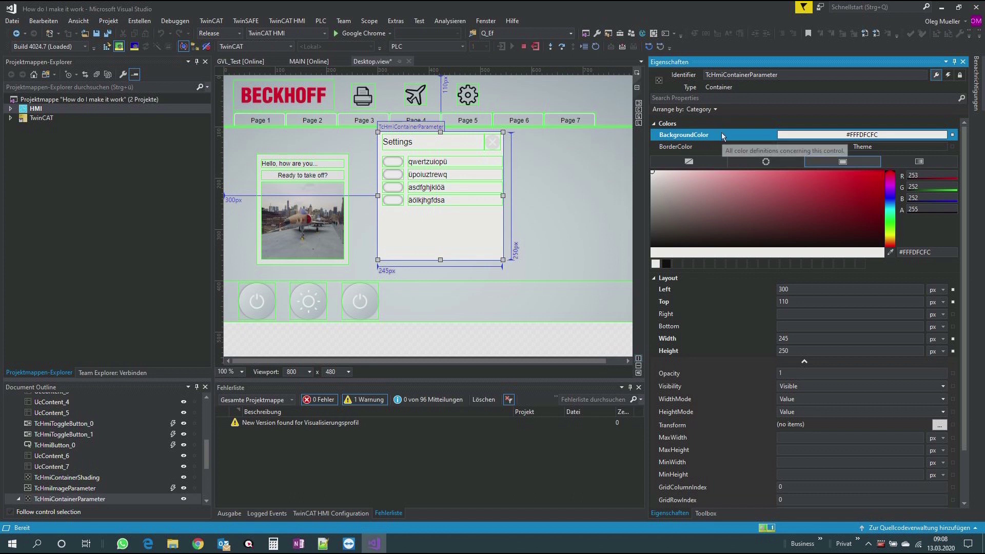
pyautogui.click(654, 124)
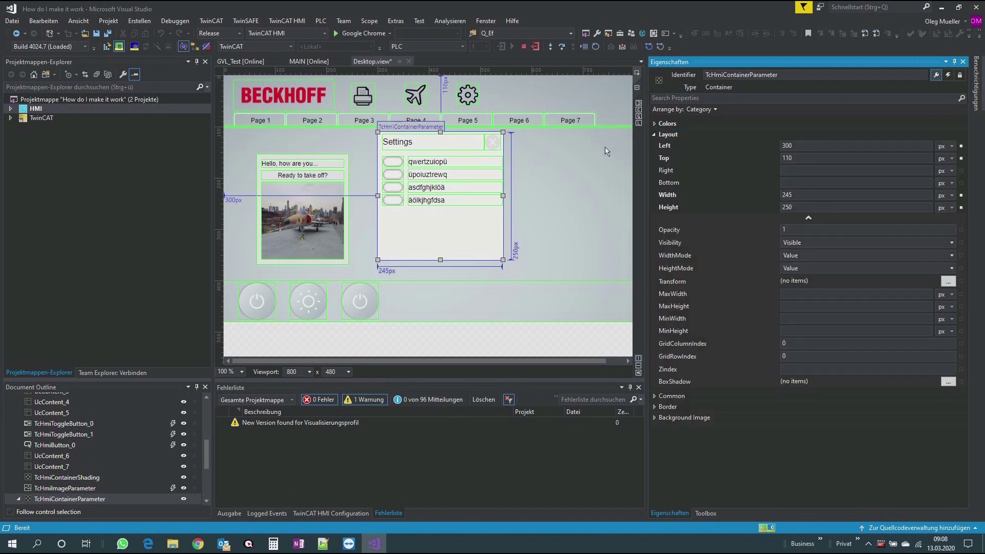
# Examine the onPressed actions of the TcHmiParameterCancel image, including the JavaScript source code that hides the parameter container.
pyautogui.click(491, 148)
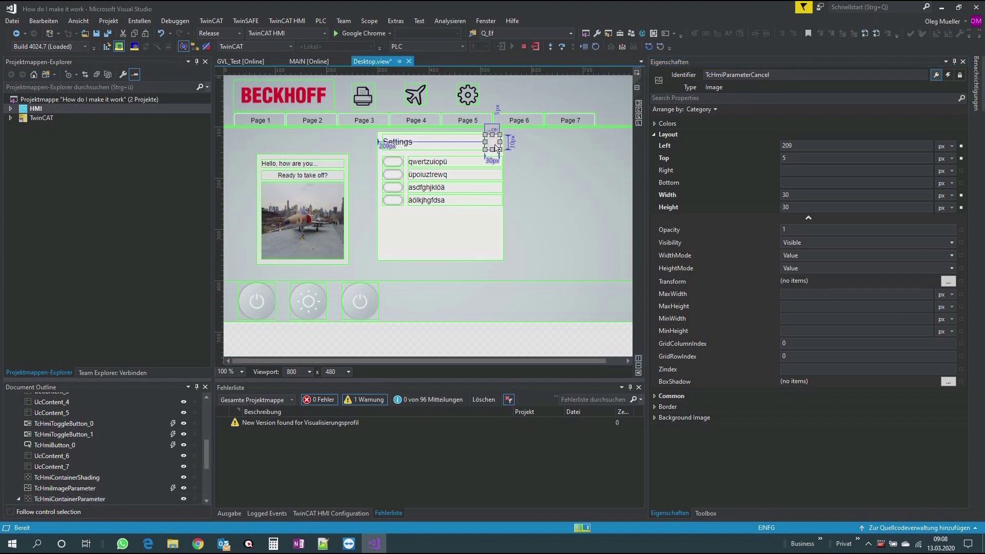
pyautogui.click(947, 76)
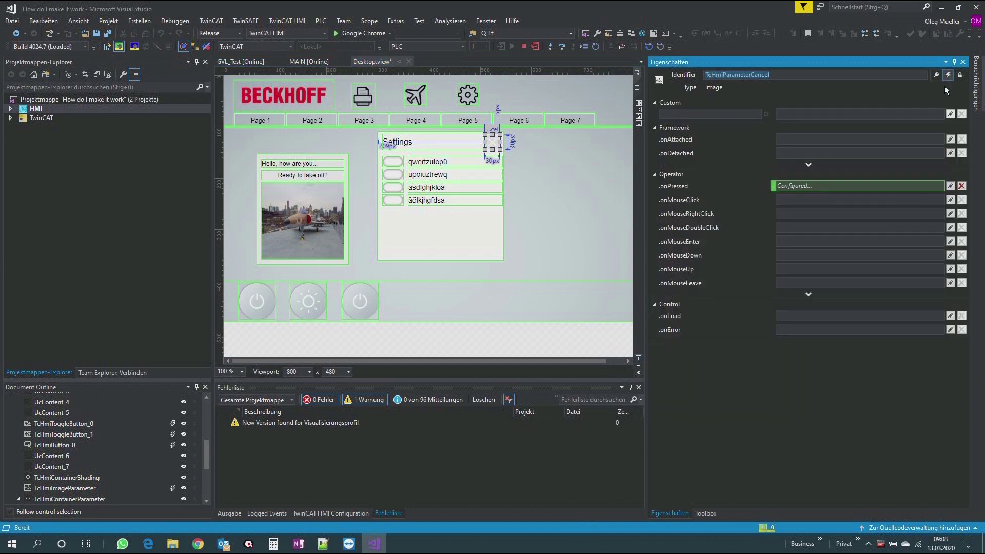
pyautogui.click(951, 186)
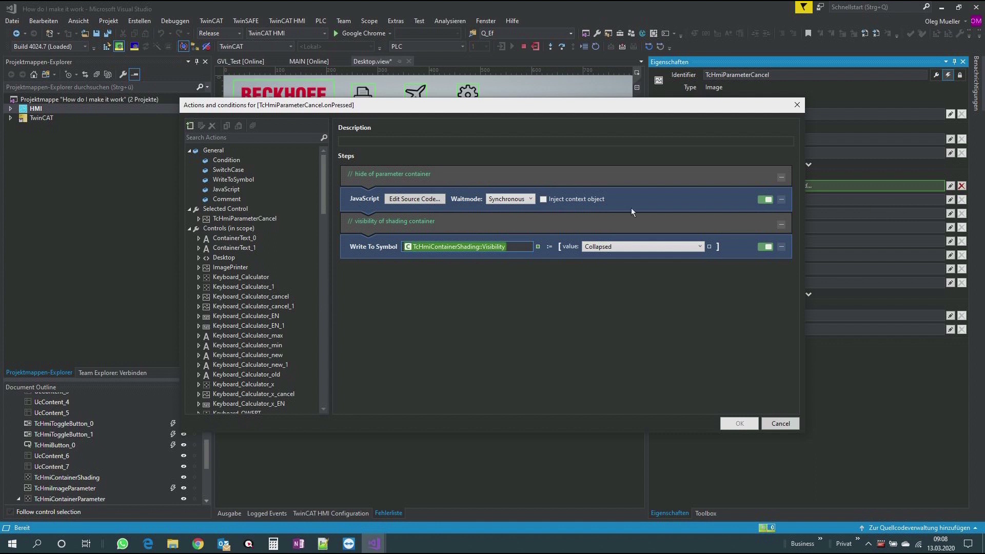
pyautogui.click(434, 200)
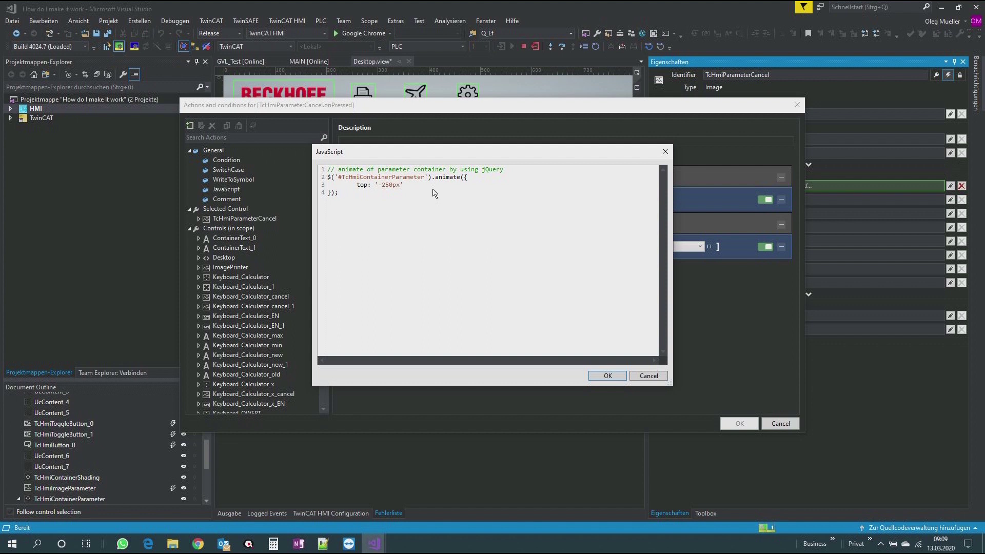
pyautogui.click(609, 377)
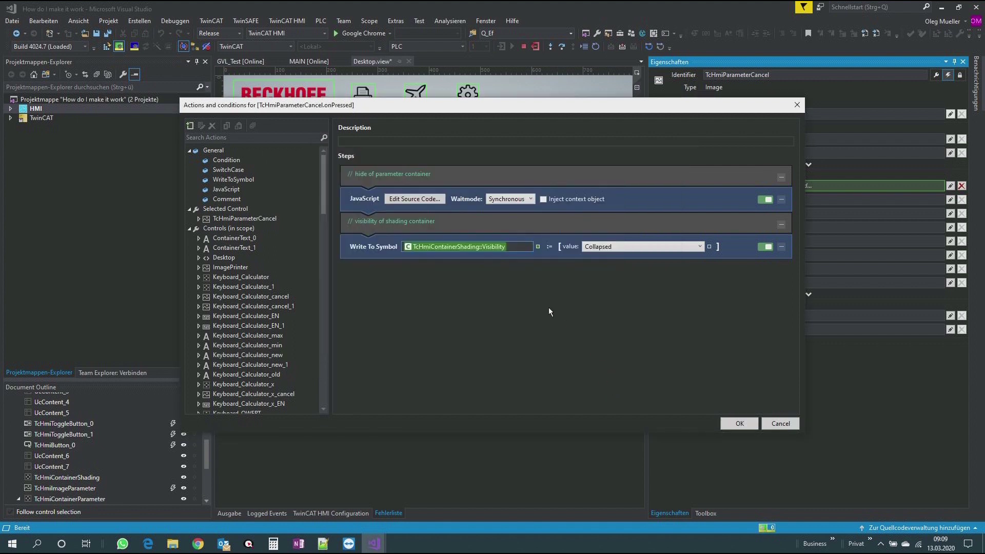
# Review the TcHmiParameterCancel action that collapses the shading container, and accept the onPressed configuration.
pyautogui.doubleClick(462, 224)
pyautogui.click(739, 424)
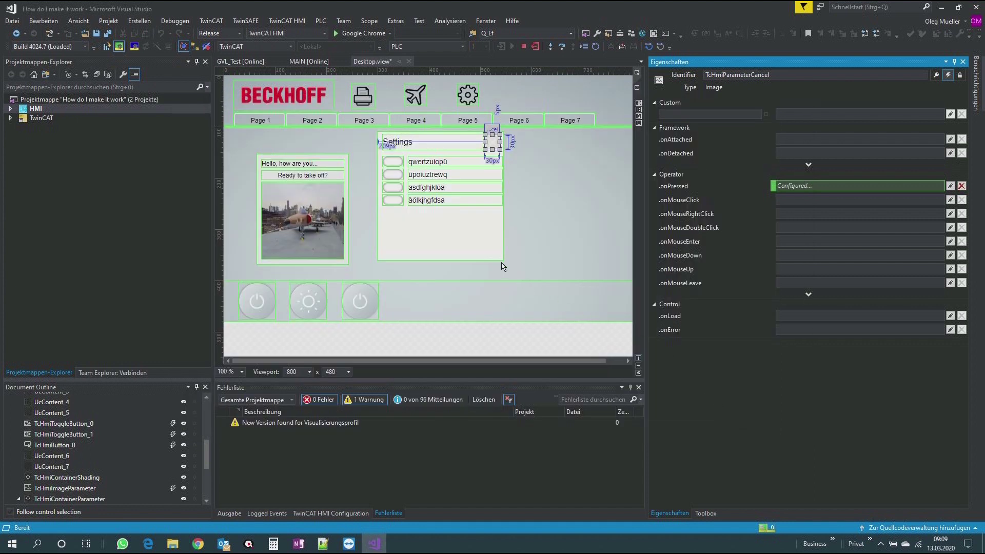
# Set the top position of TcHmiContainerParameter to -250 px and save the project.
pyautogui.click(485, 248)
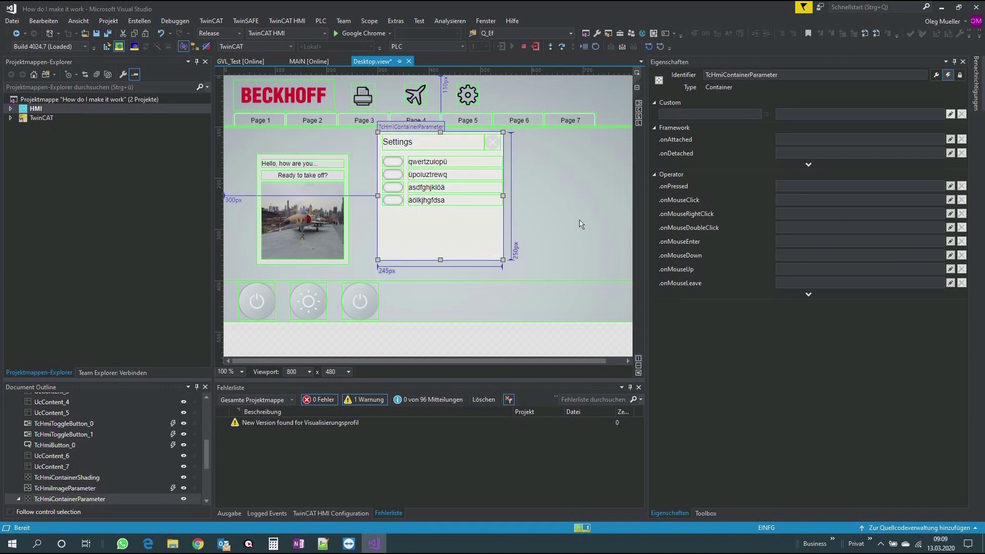
pyautogui.click(936, 75)
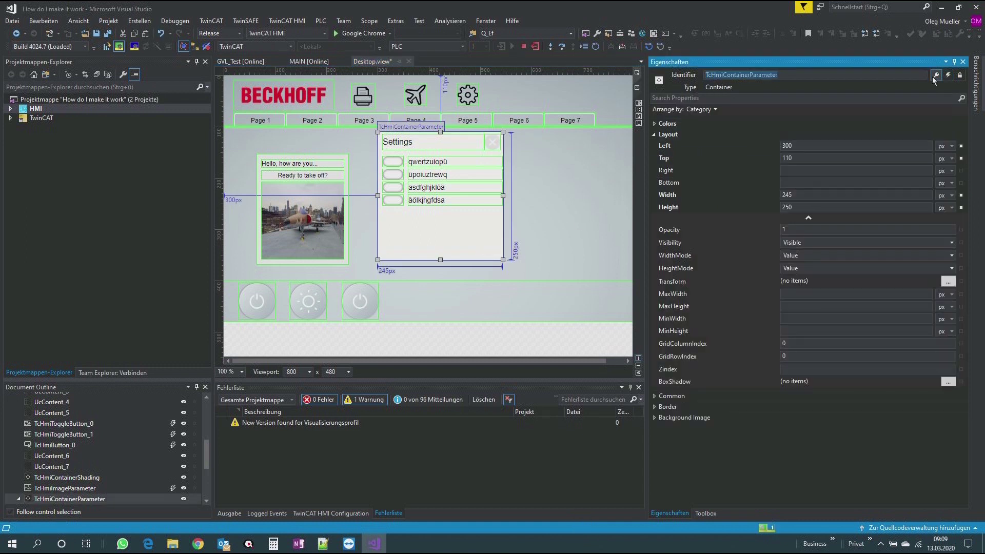
pyautogui.click(812, 155)
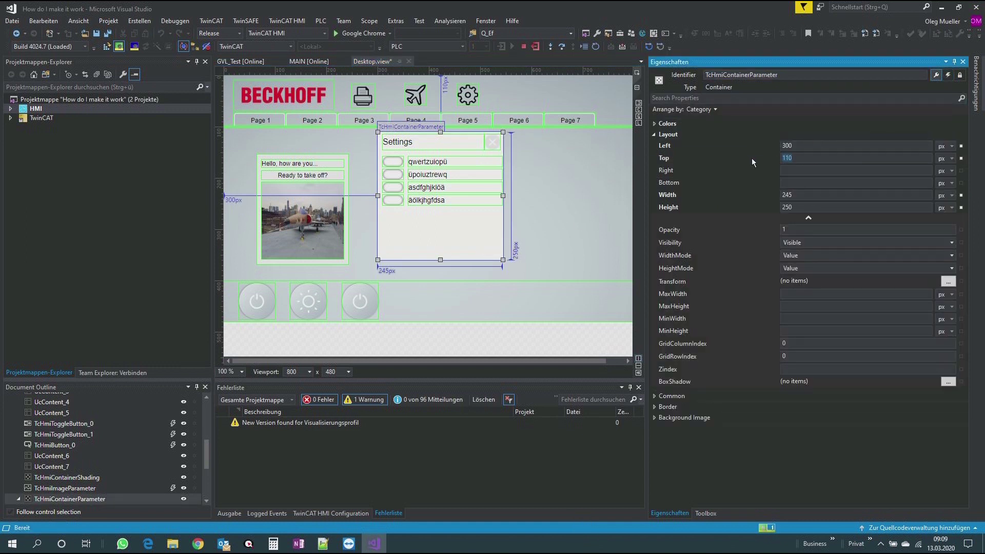
pyautogui.write('-250')
pyautogui.press('Return')
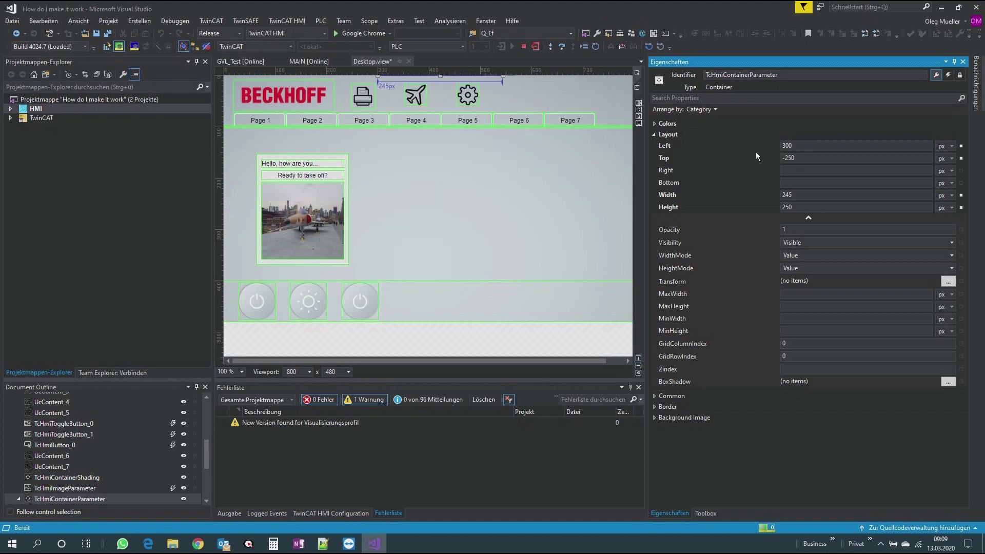
pyautogui.click(108, 36)
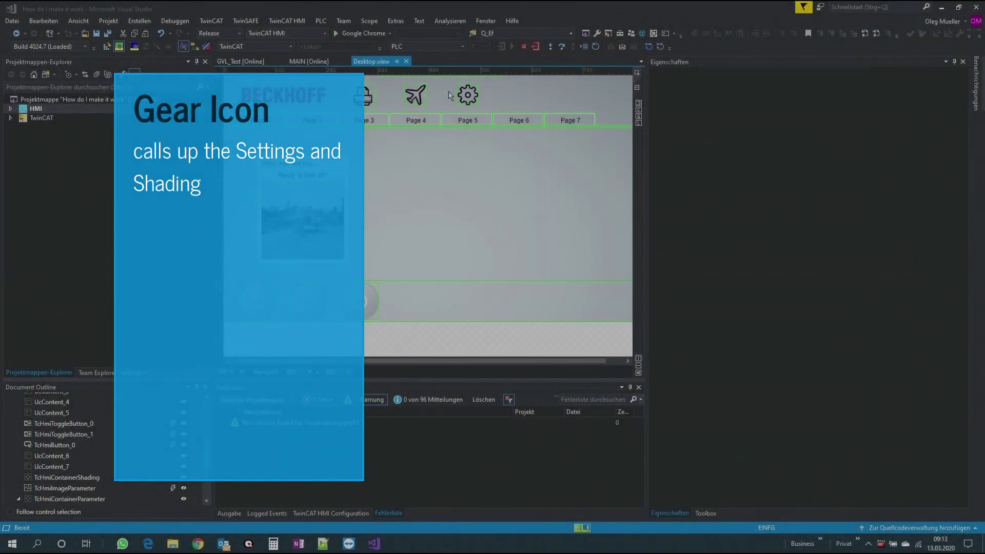
# Examine the onPressed actions of the TcHmiImageParameter gear icon, including the JavaScript source code that animates the parameter container.
pyautogui.click(466, 98)
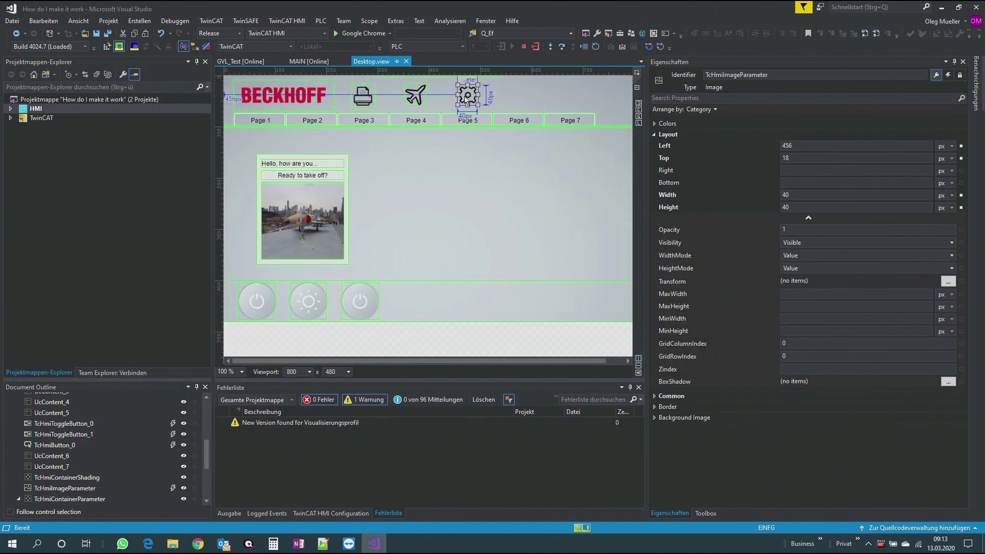
pyautogui.click(947, 75)
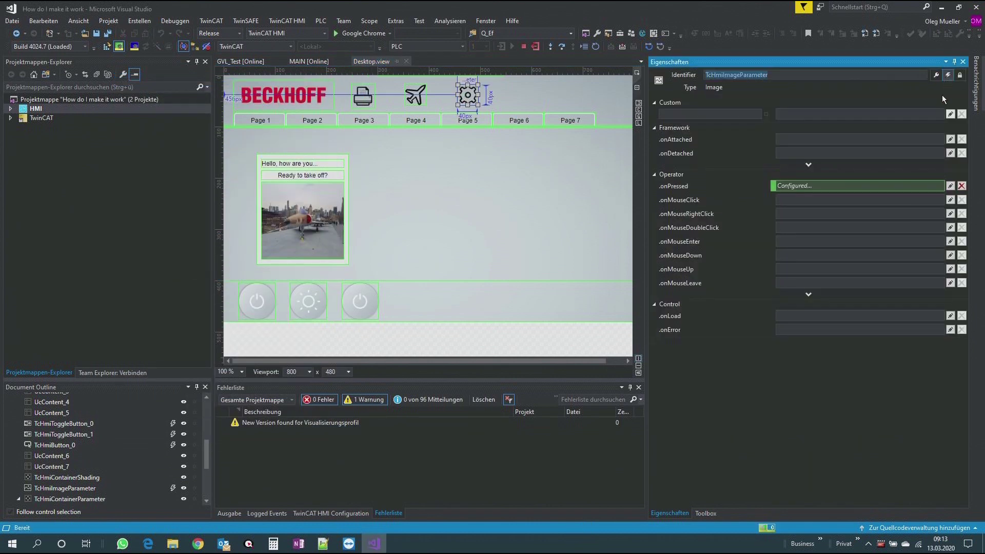
pyautogui.click(948, 188)
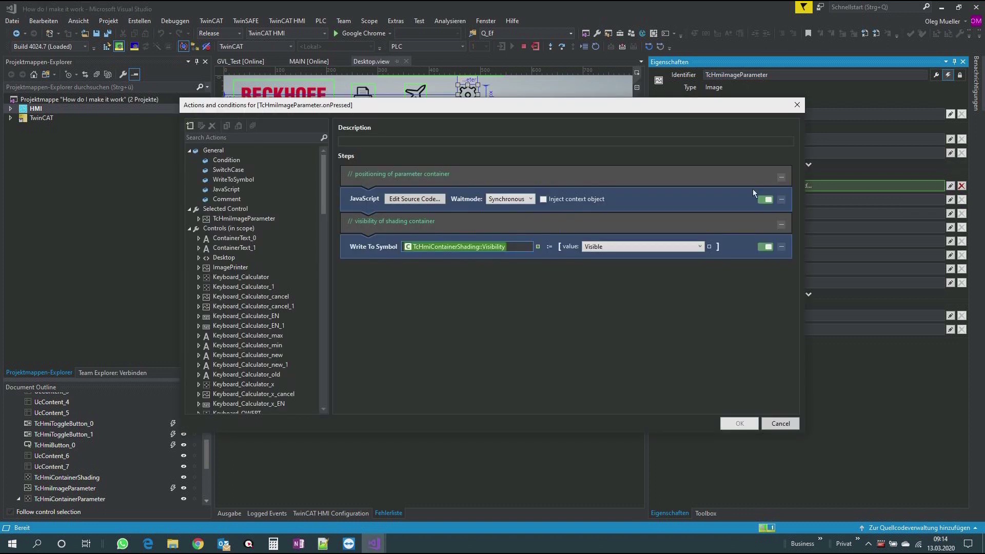
pyautogui.click(476, 180)
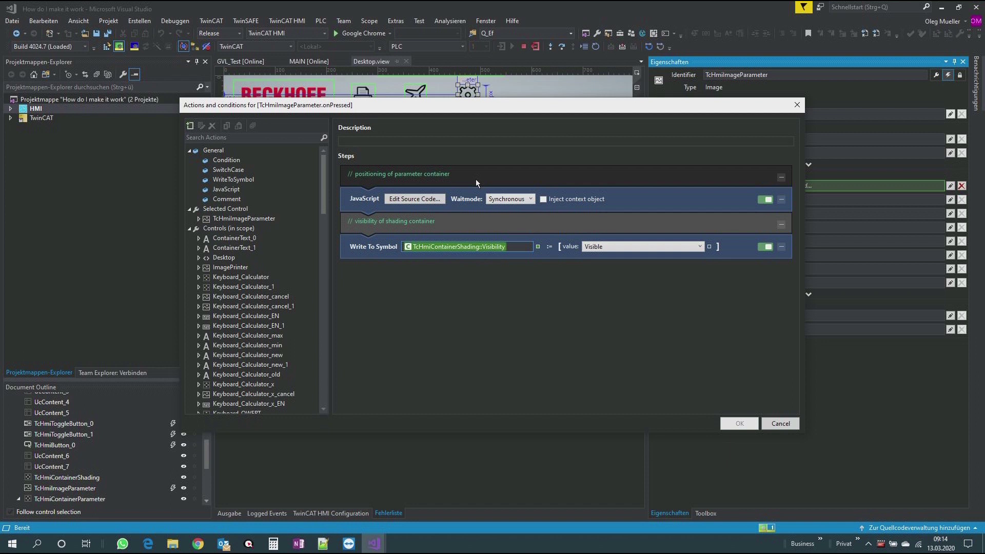
pyautogui.click(429, 199)
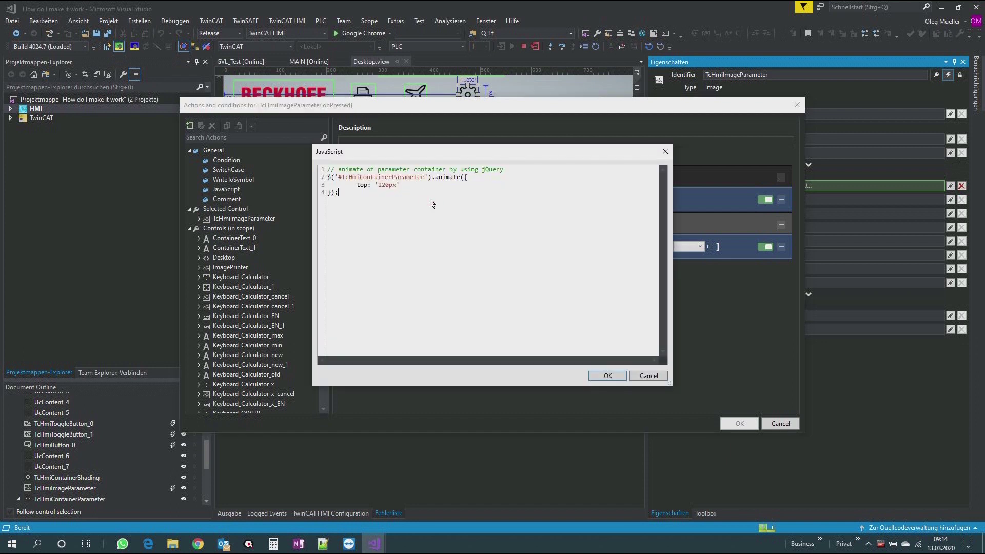
pyautogui.click(610, 377)
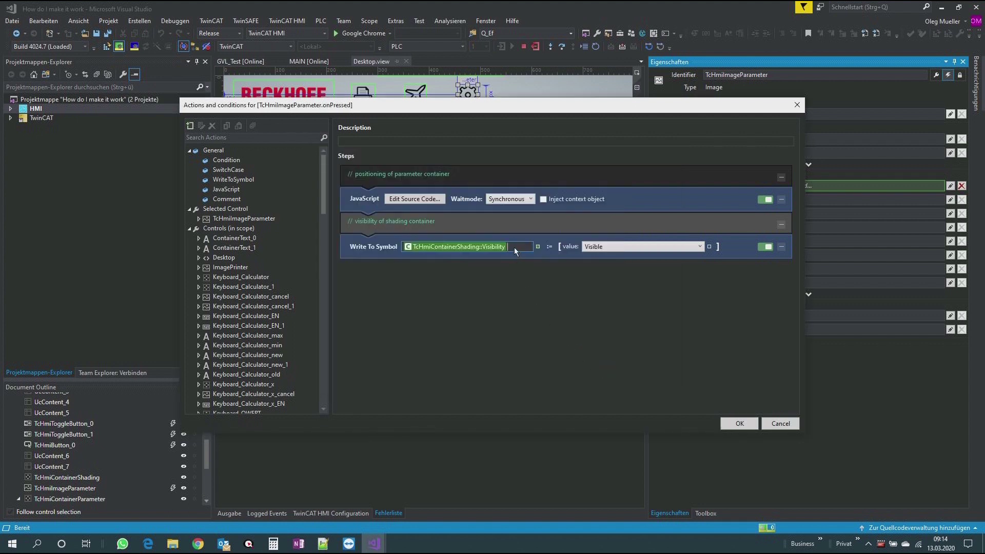
# Choose Visible as the value written to TcHmiContainerShading::Visibility, accept the gear icon's onPressed actions and save the project.
pyautogui.click(620, 248)
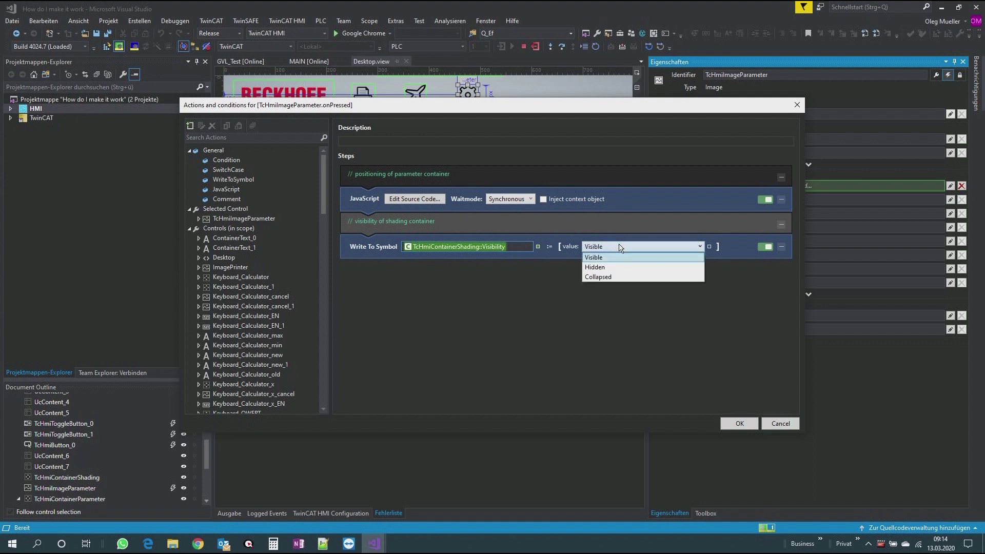
pyautogui.click(620, 257)
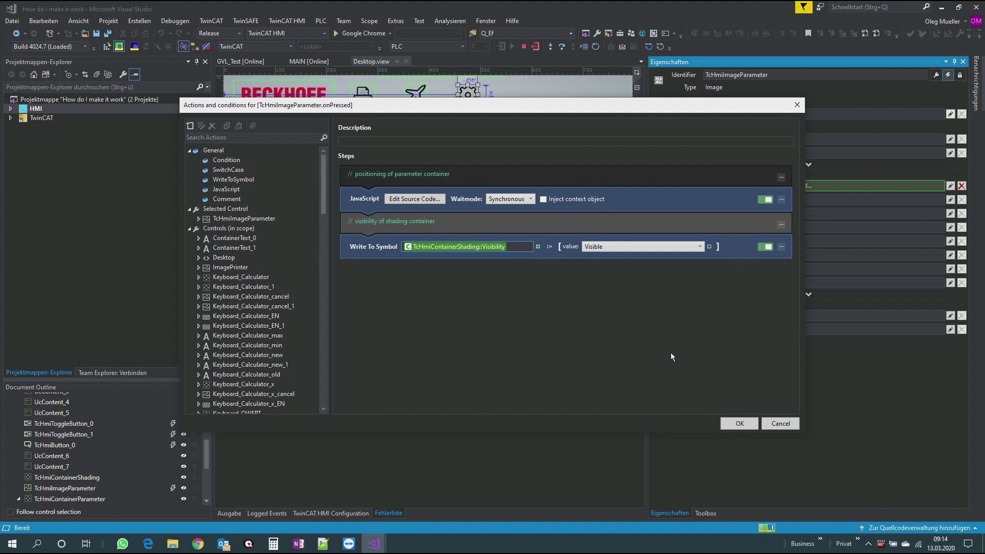
pyautogui.click(742, 424)
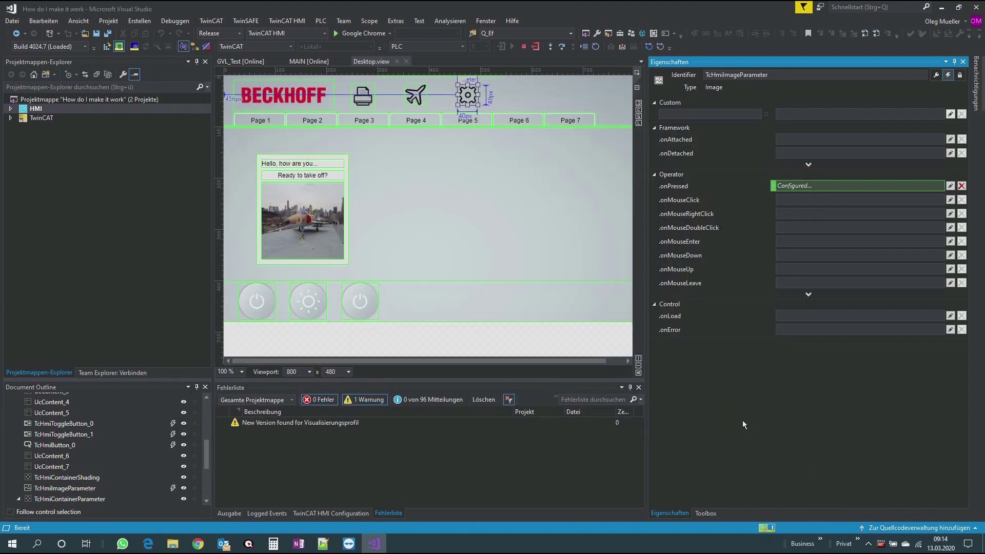
pyautogui.click(108, 34)
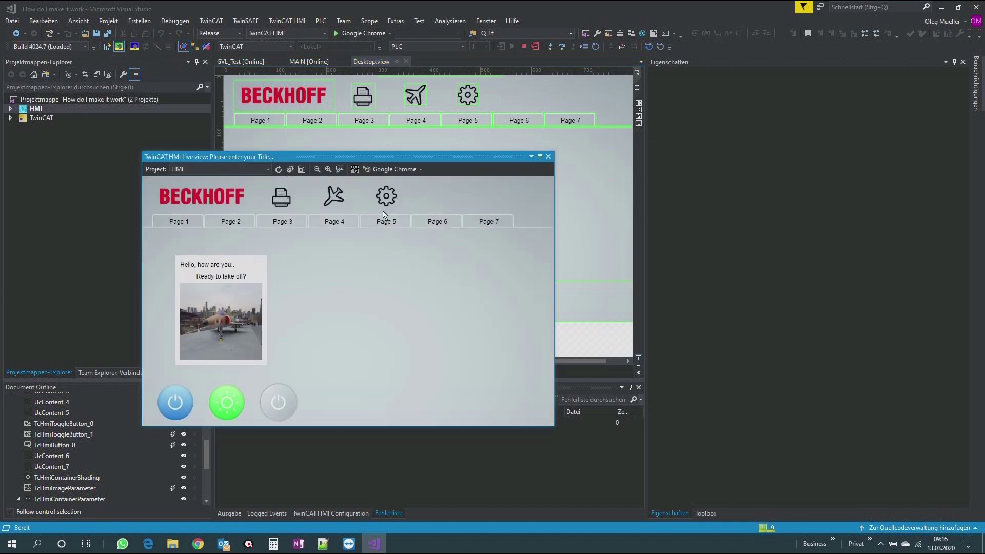
# Test the Settings overlay in the Live view by opening it with the gear icon, operating the second and fourth toggles, and closing it.
pyautogui.click(386, 197)
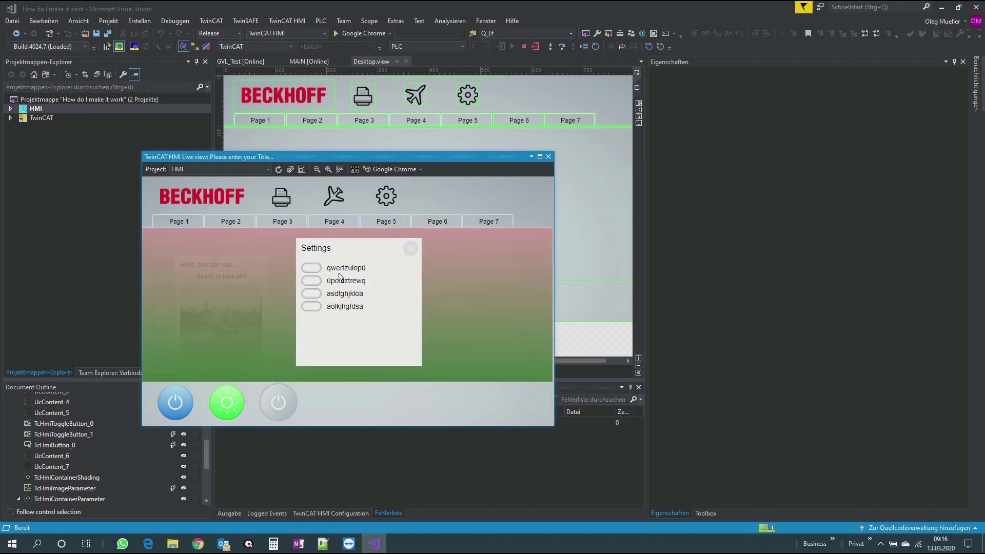
pyautogui.click(311, 282)
pyautogui.click(311, 307)
pyautogui.click(411, 248)
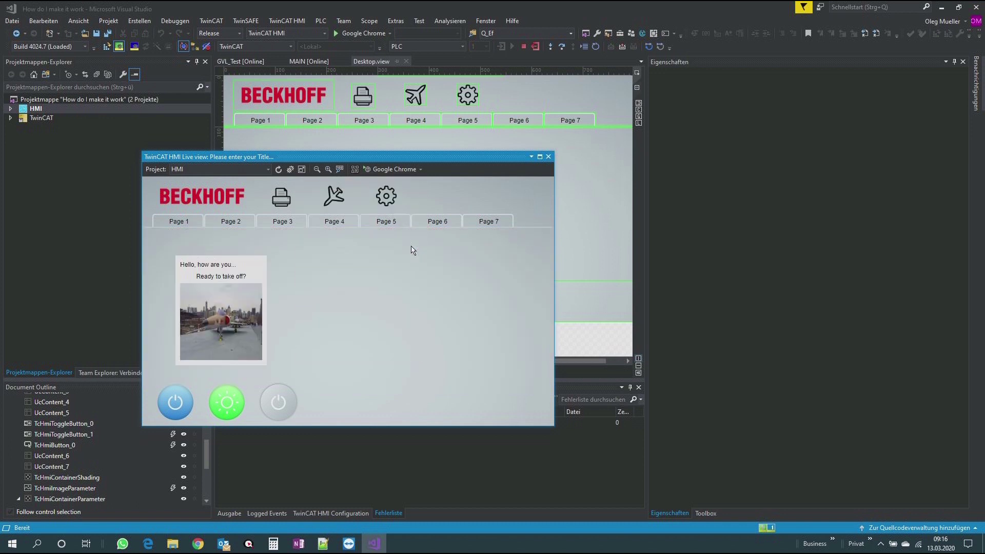